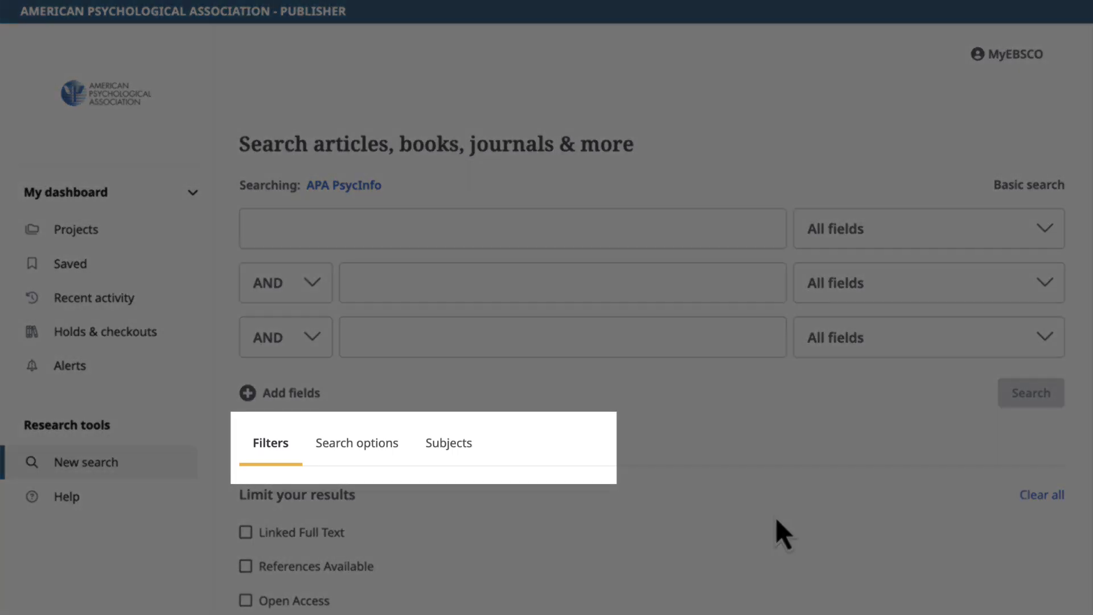
Switch the advanced search page to the Subjects tab to search the APA Thesaurus.
left_click(453, 444)
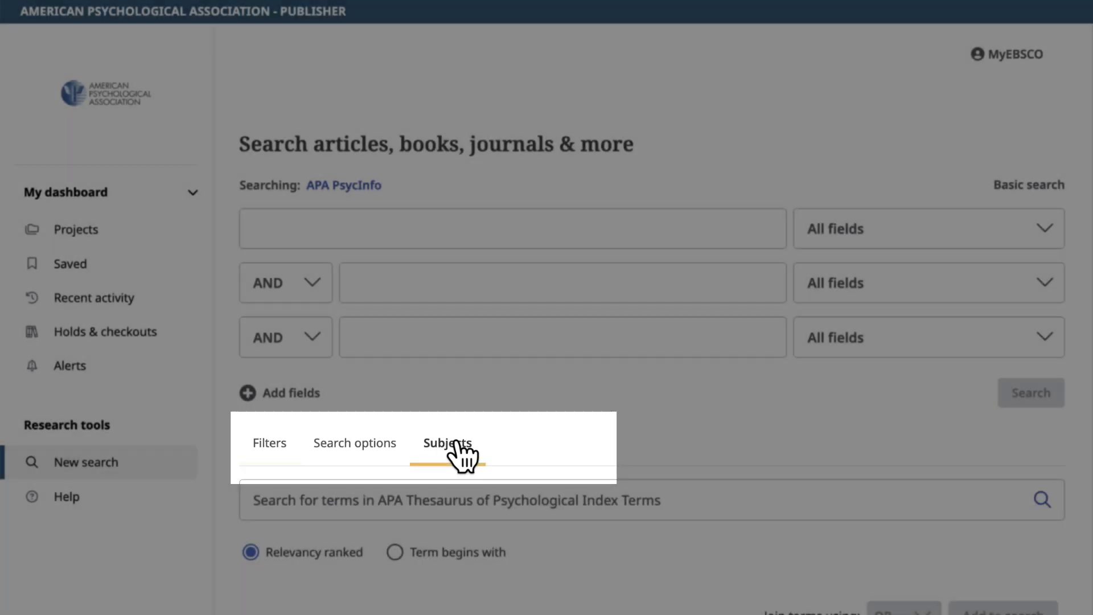
Search the thesaurus for 'PTSD' and open the Posttraumatic Stress Disorder index term.
left_click(426, 496)
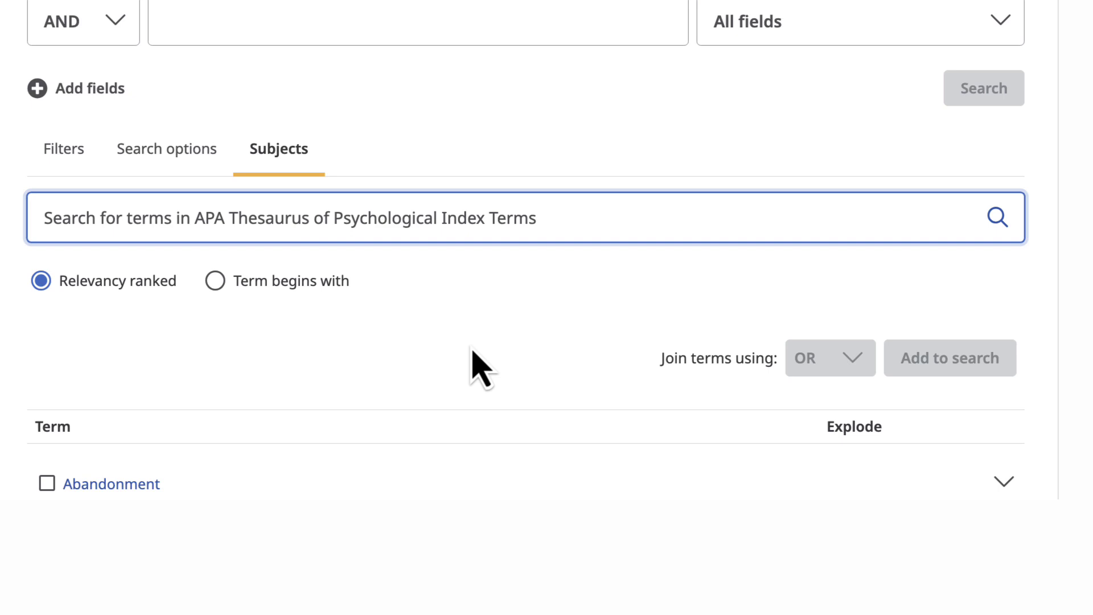
type("PTS")
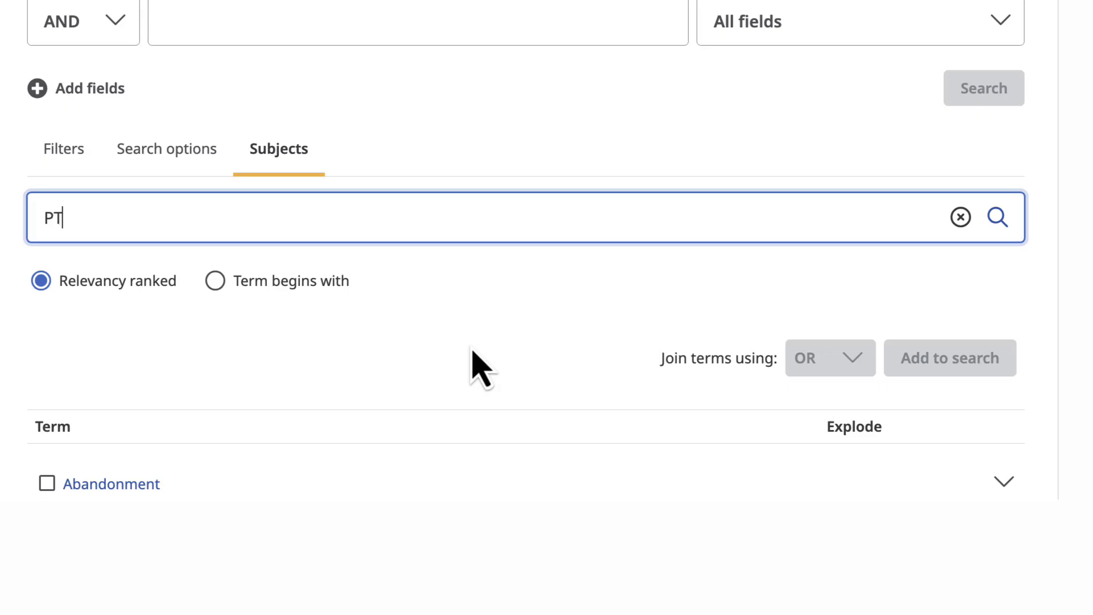
type("D")
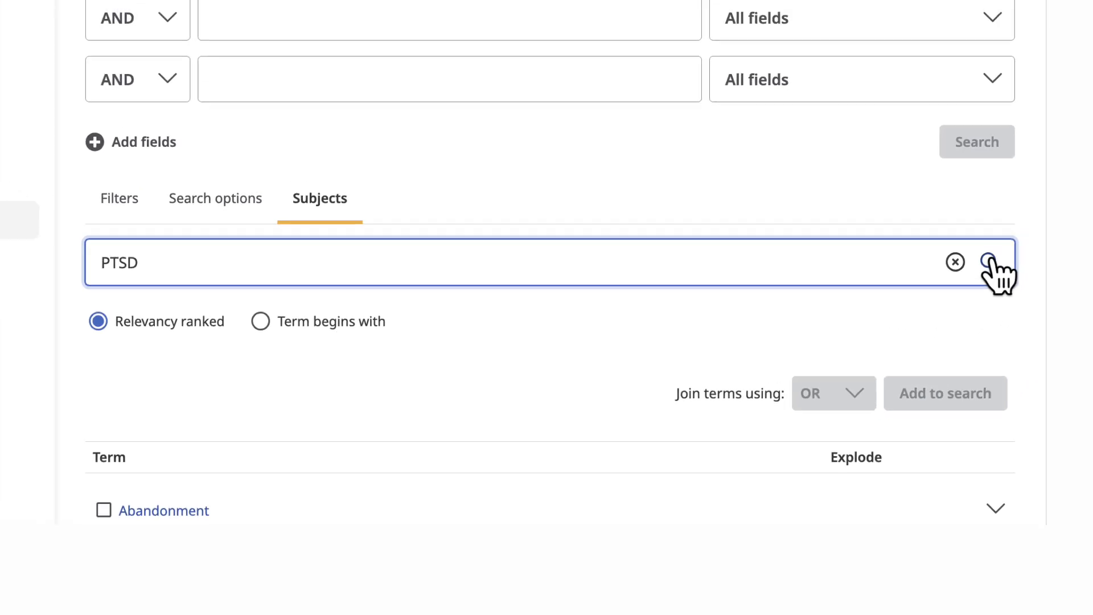
left_click(991, 254)
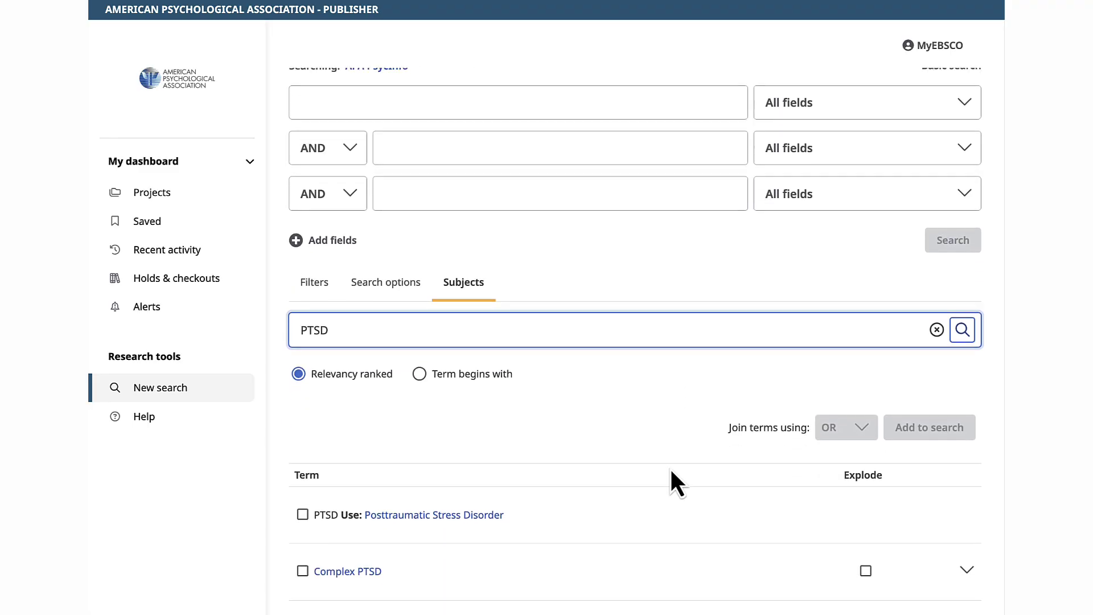
scroll(671, 471, "down", 2)
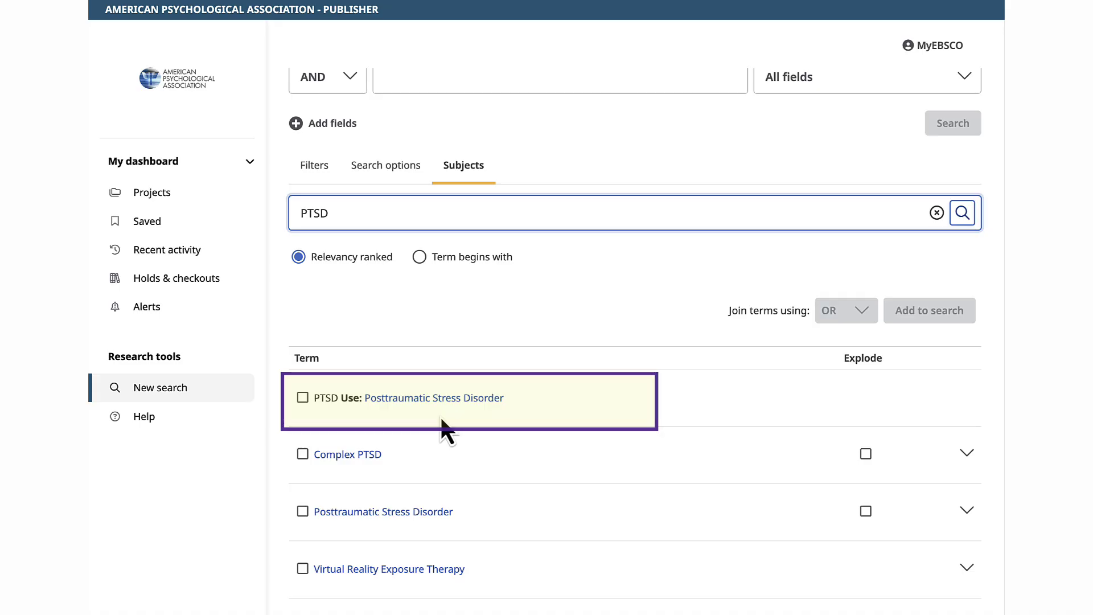
left_click(421, 476)
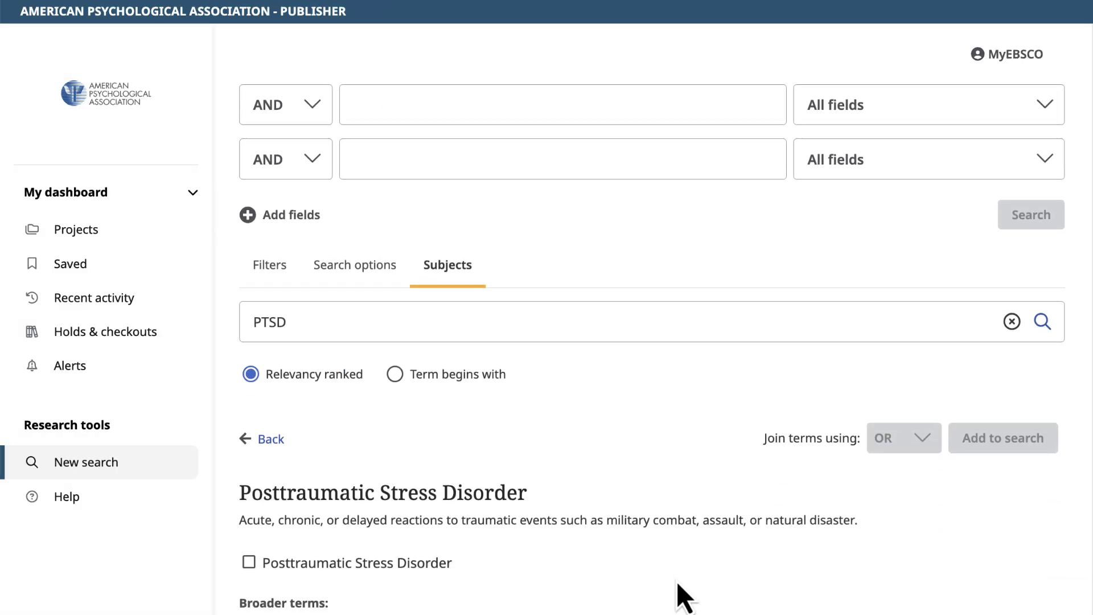
Check Posttraumatic Stress Disorder with narrower terms exploded and add it to the first search field.
scroll(677, 582, "down", 3)
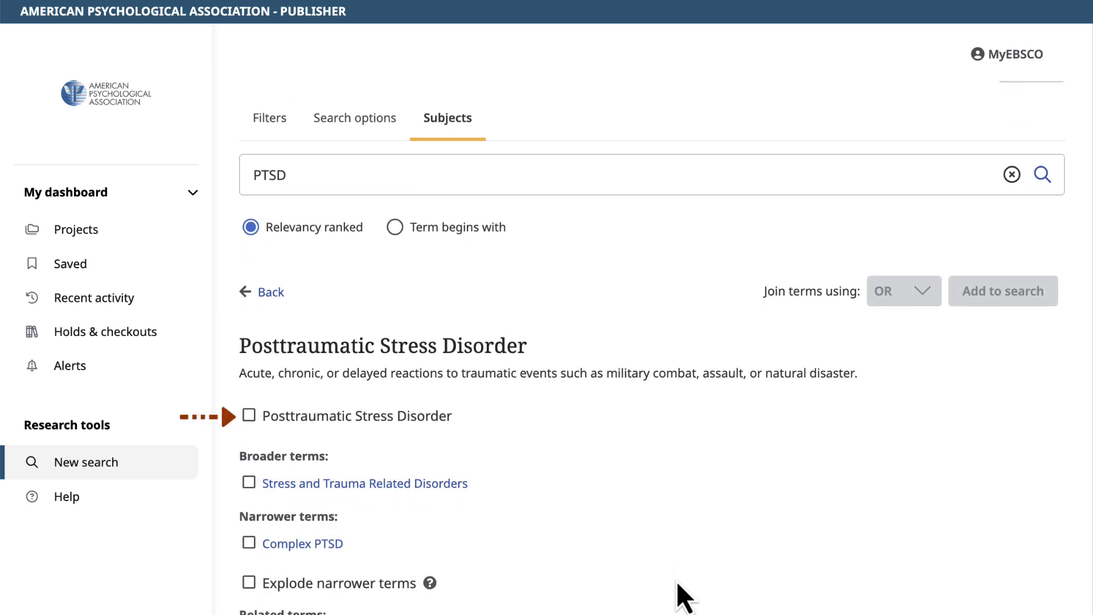
left_click(249, 416)
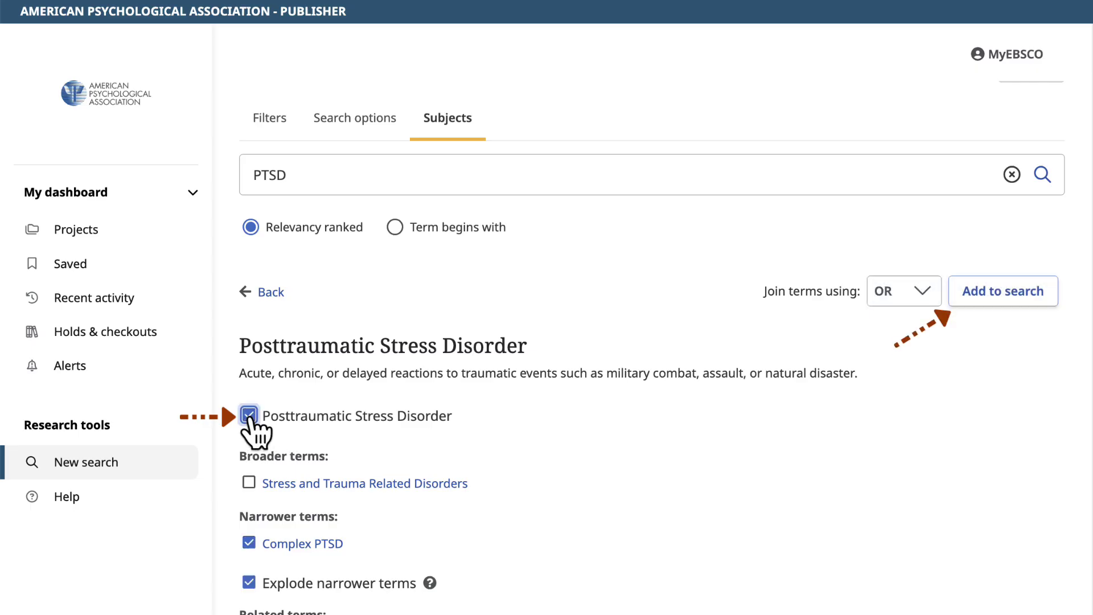
left_click(986, 298)
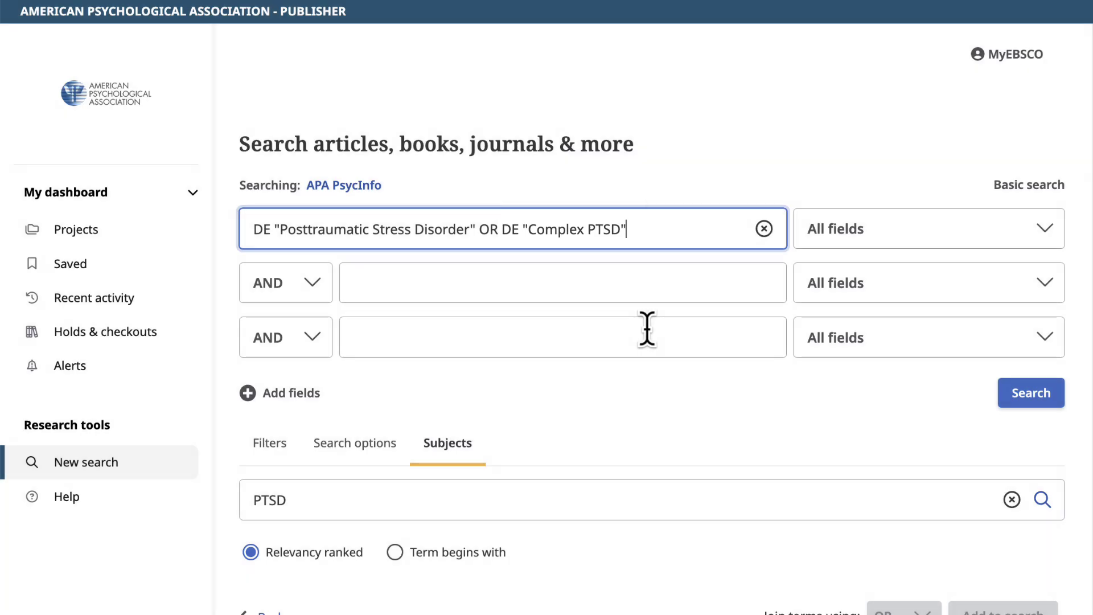
Delete ' OR DE "Complex PTSD"' from the first field, leaving DE "Posttraumatic Stress Disorder".
scroll(647, 329, "down", 6)
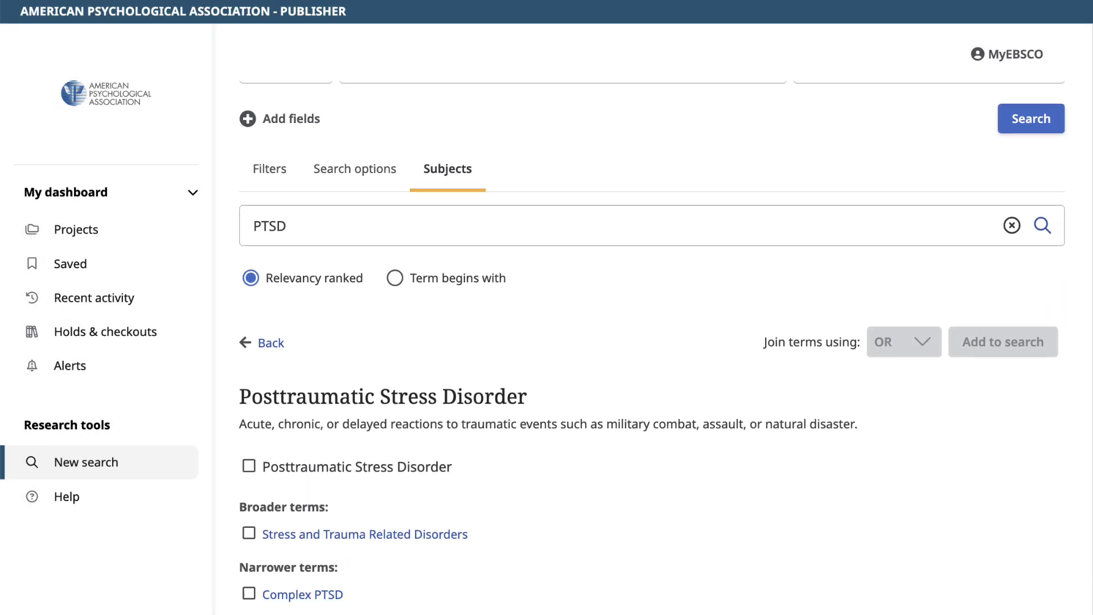
scroll(651, 348, "down", 1)
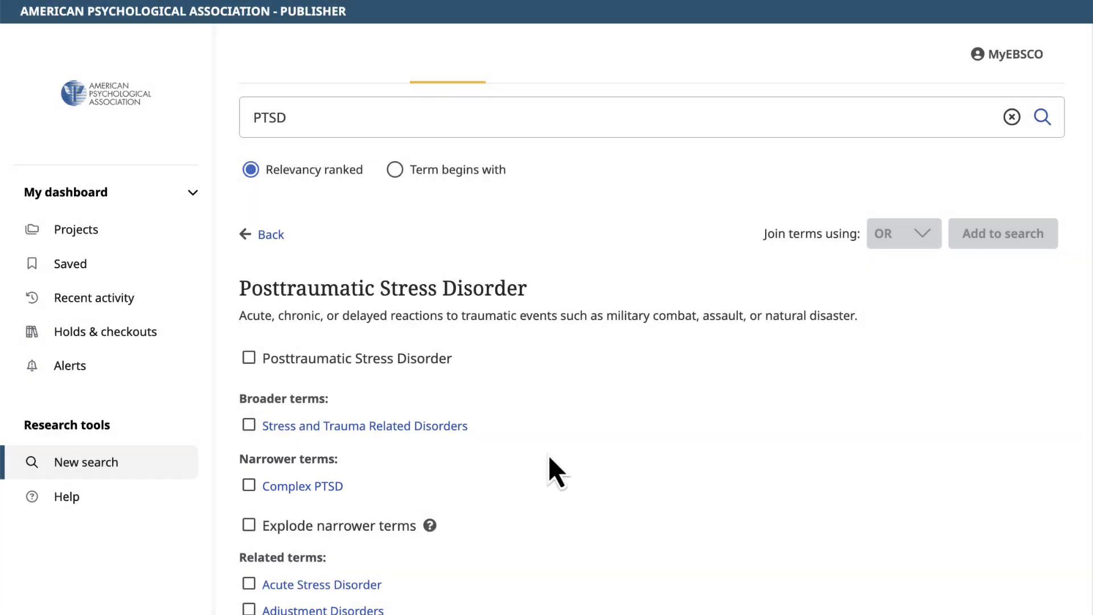
scroll(572, 377, "up", 1)
scroll(573, 377, "up", 6)
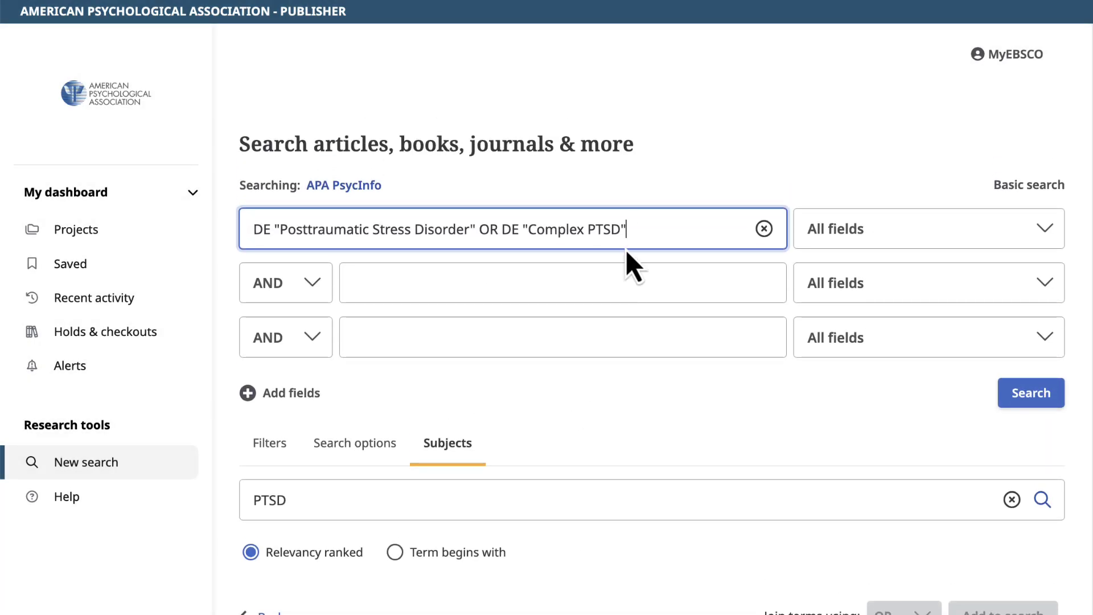
left_click_drag(628, 231, 479, 231)
key("BackSpace")
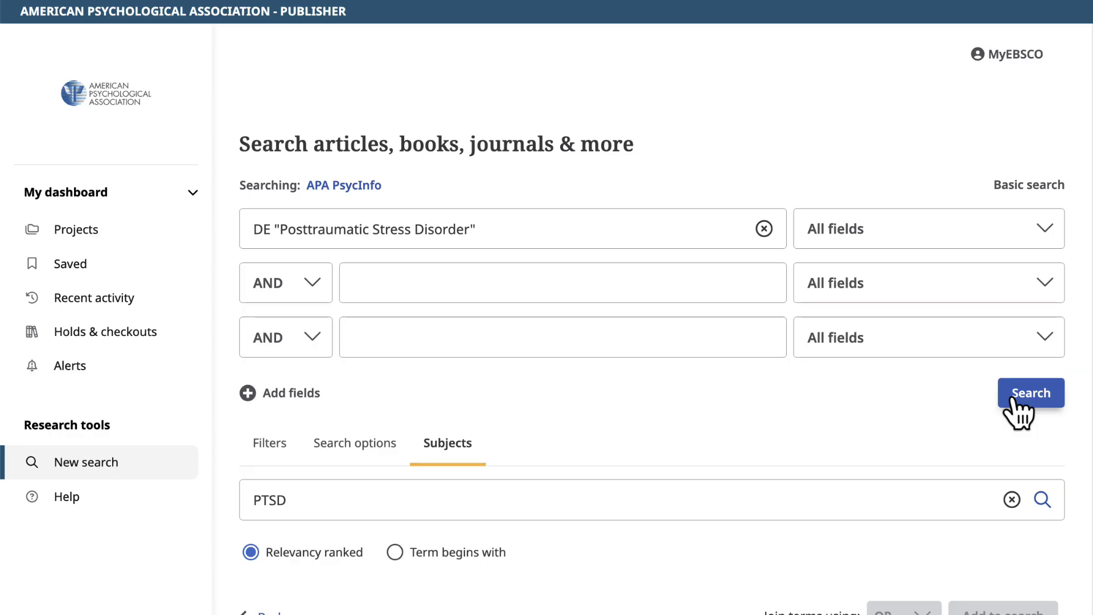
Run the Posttraumatic Stress Disorder search (43,747 results) and return to the advanced search form.
left_click(1013, 397)
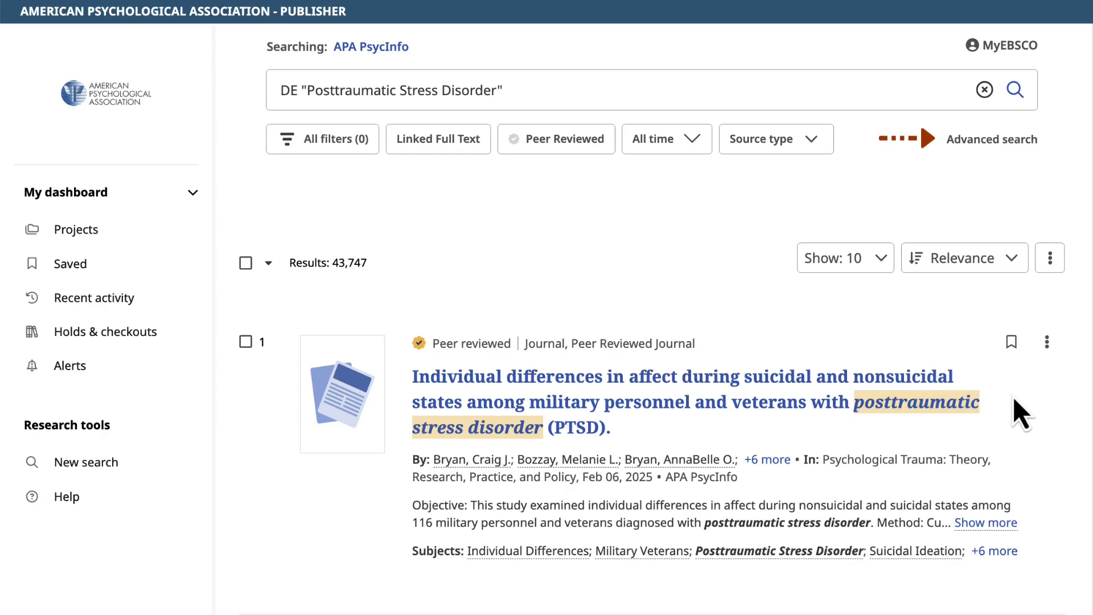
left_click(985, 142)
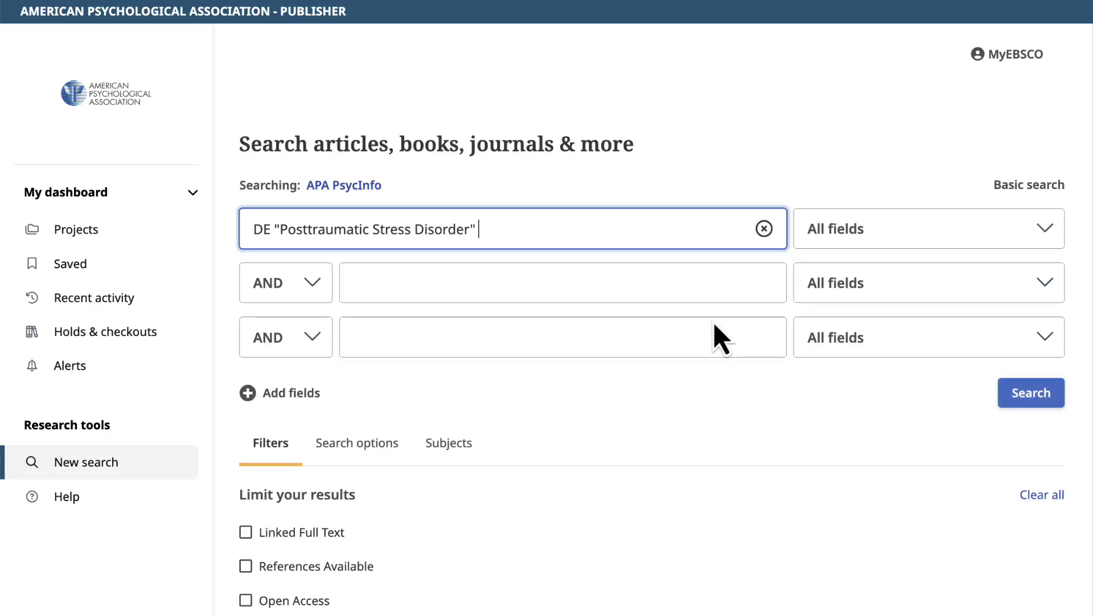
scroll(626, 376, "down", 1)
Look up 'telehealth' in the thesaurus and open the Telemedicine entry with its related terms.
left_click(461, 344)
left_click(424, 499)
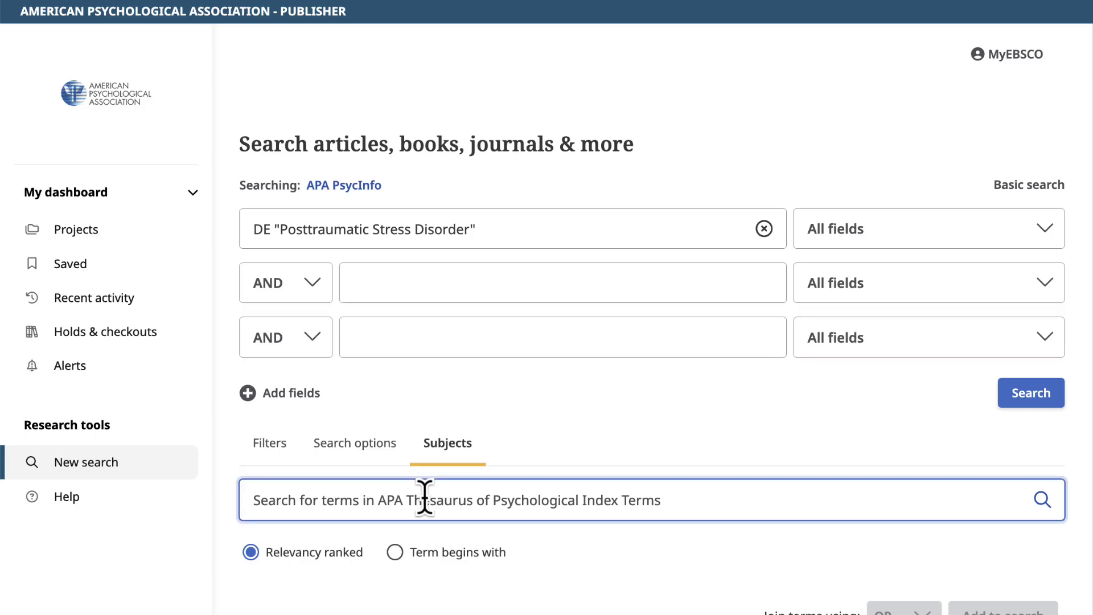
type("telehealth")
left_click(1043, 499)
scroll(741, 612, "down", 4)
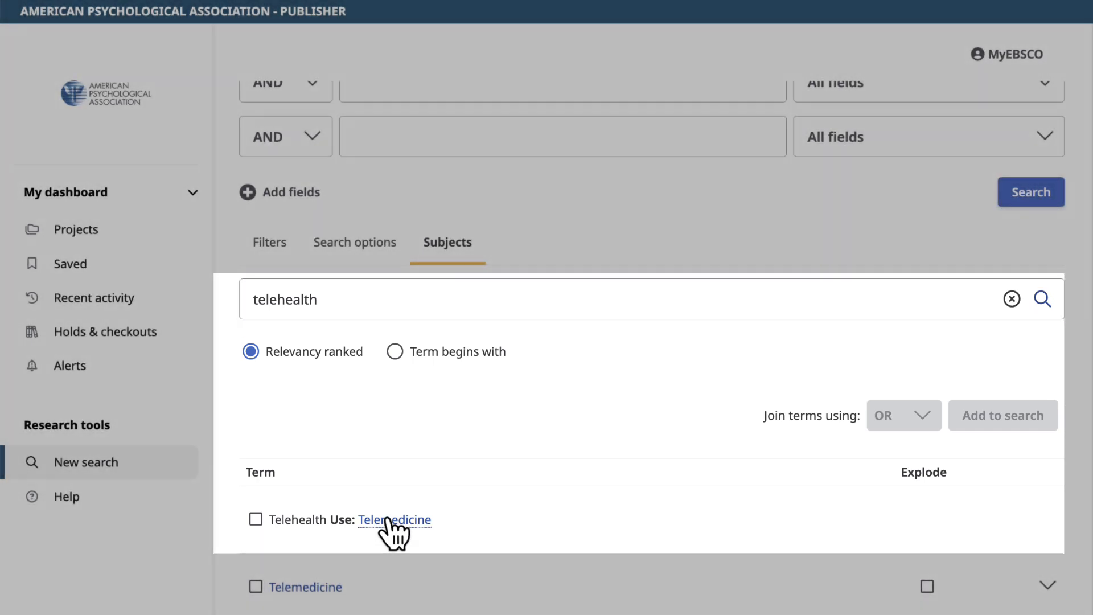
left_click(387, 520)
scroll(624, 477, "down", 2)
scroll(625, 479, "down", 7)
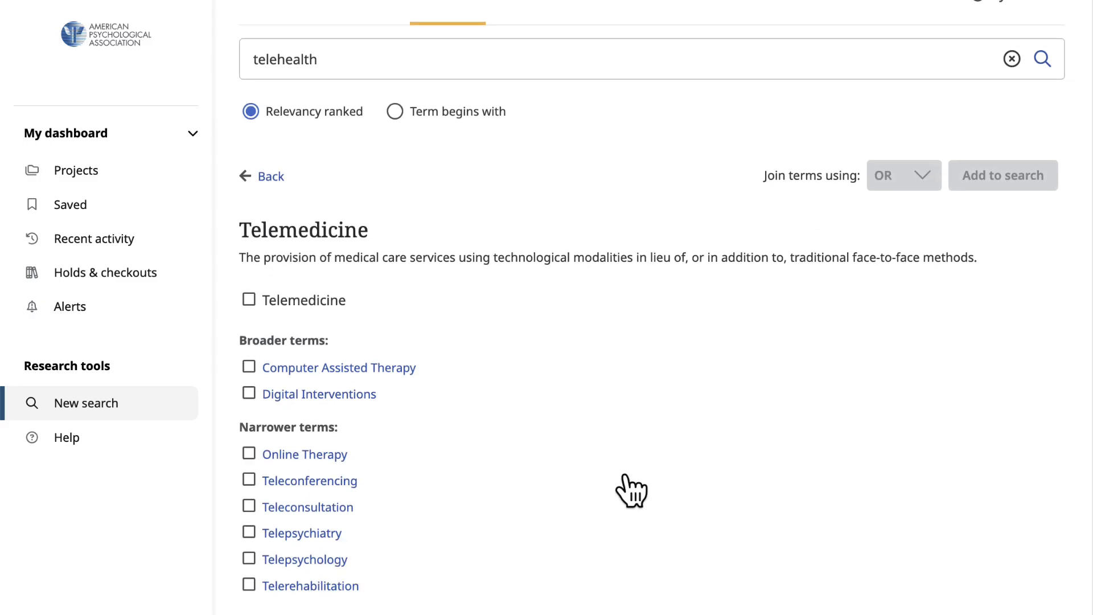
scroll(624, 478, "up", 1)
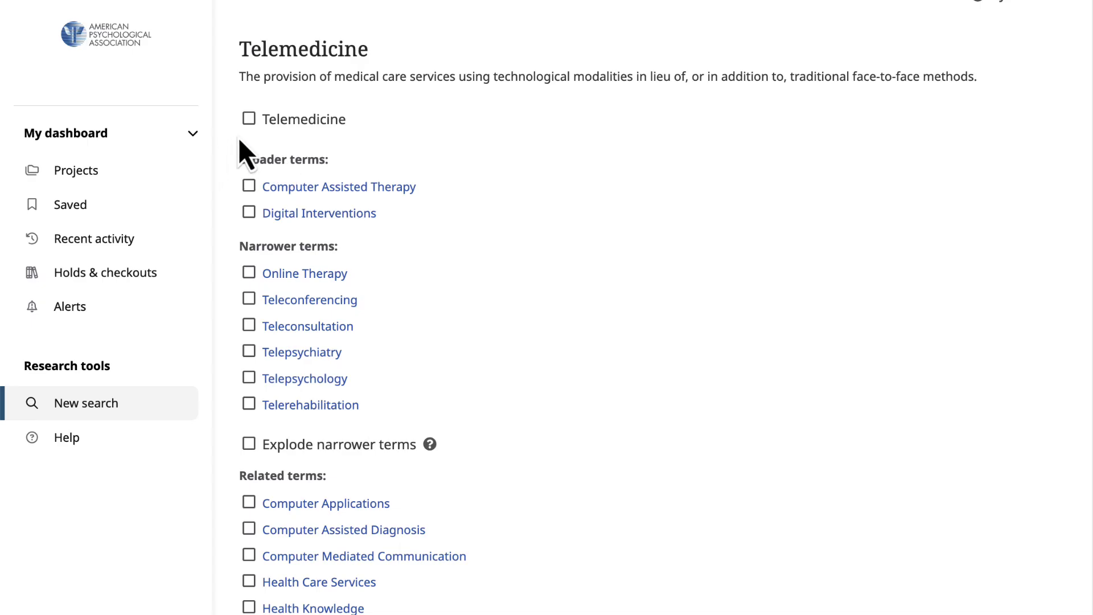
Check Telemedicine with its narrower terms plus Computer Applications, then return to the telehealth results.
left_click(249, 119)
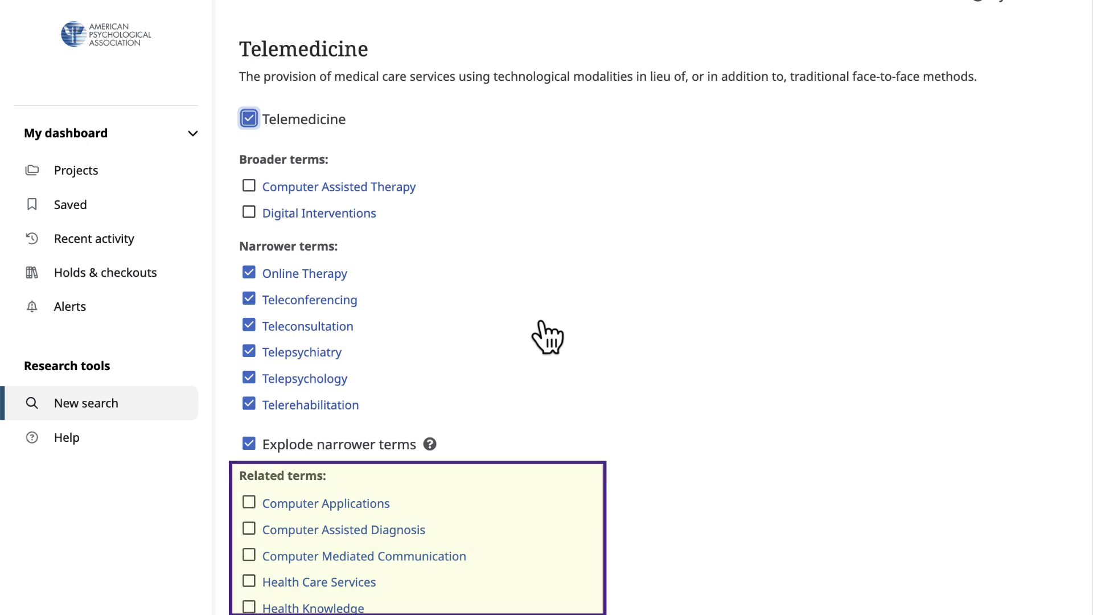
left_click(249, 504)
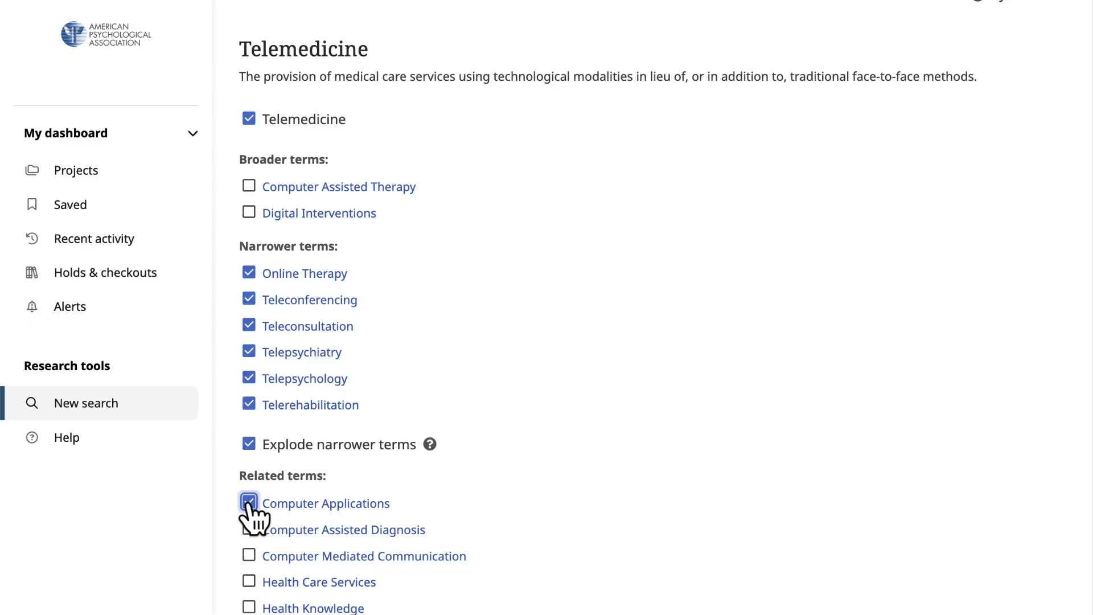
left_click(292, 506)
scroll(541, 590, "down", 6)
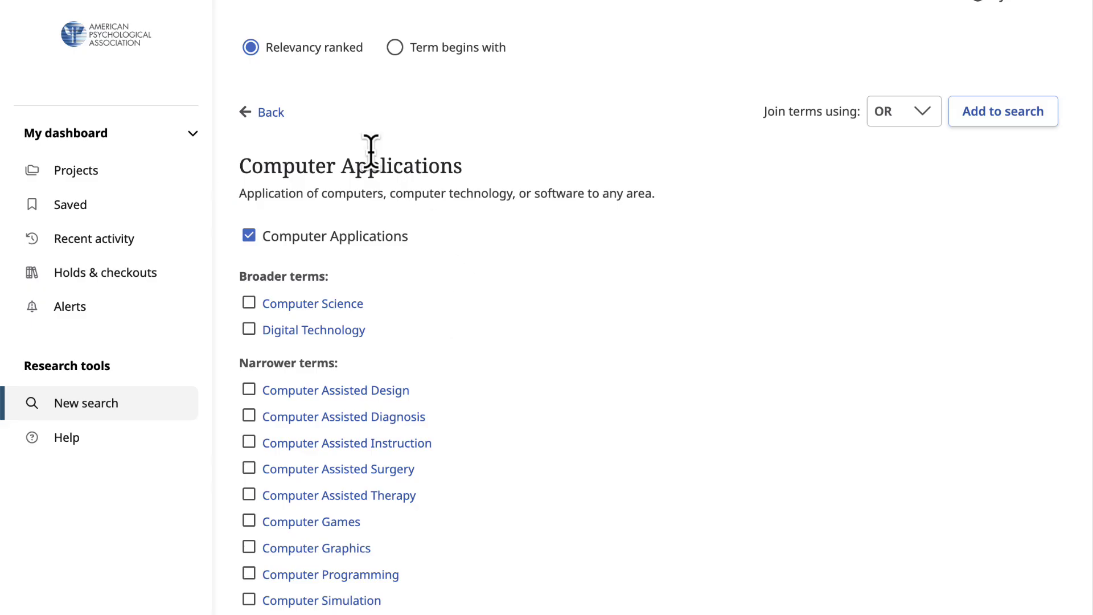
left_click(267, 114)
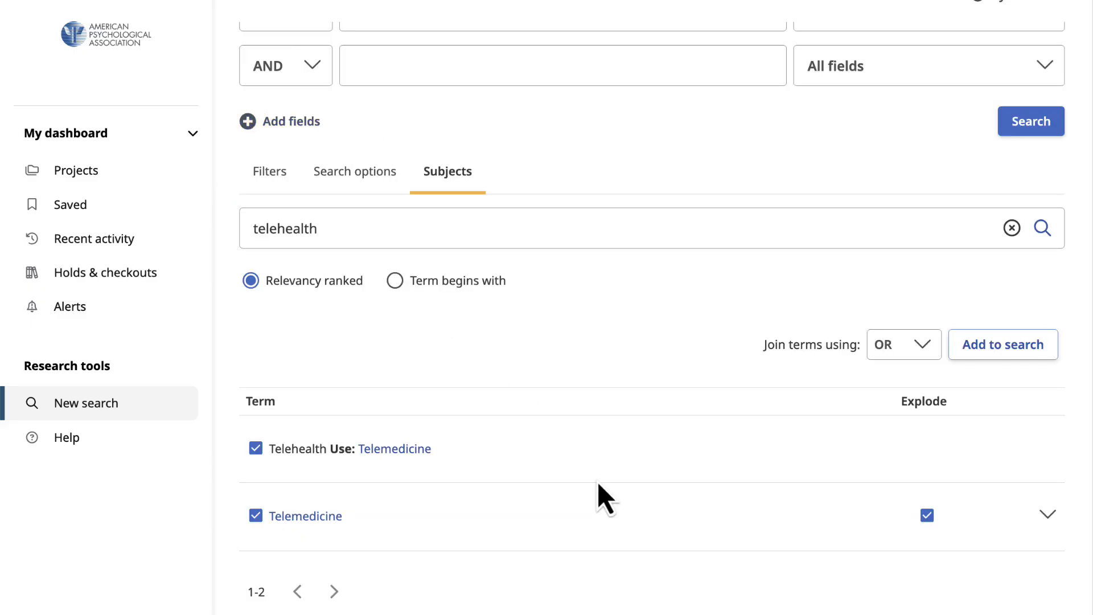
Add exploded Telemedicine and Computer Applications, joined with OR, to the second search row.
left_click(421, 450)
scroll(1047, 393, "down", 3)
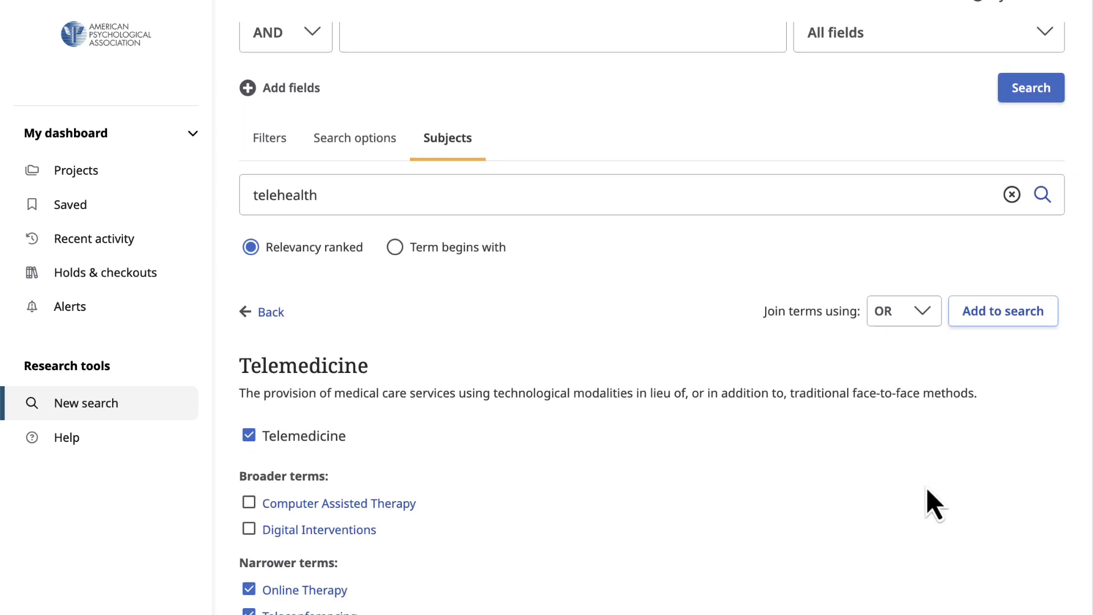
scroll(927, 490, "down", 5)
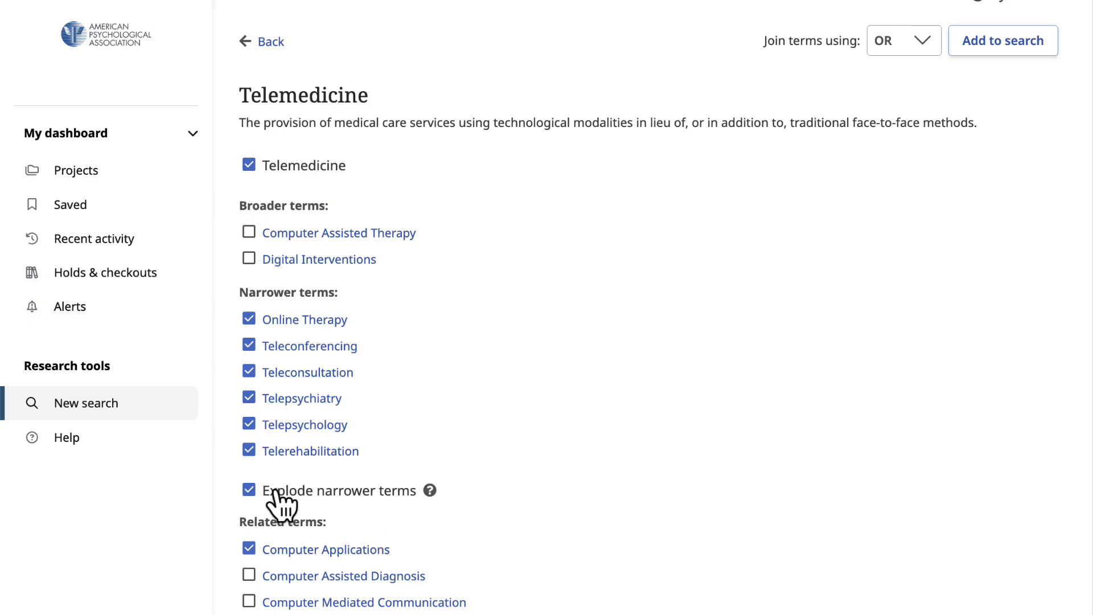
left_click(249, 490)
left_click(249, 490)
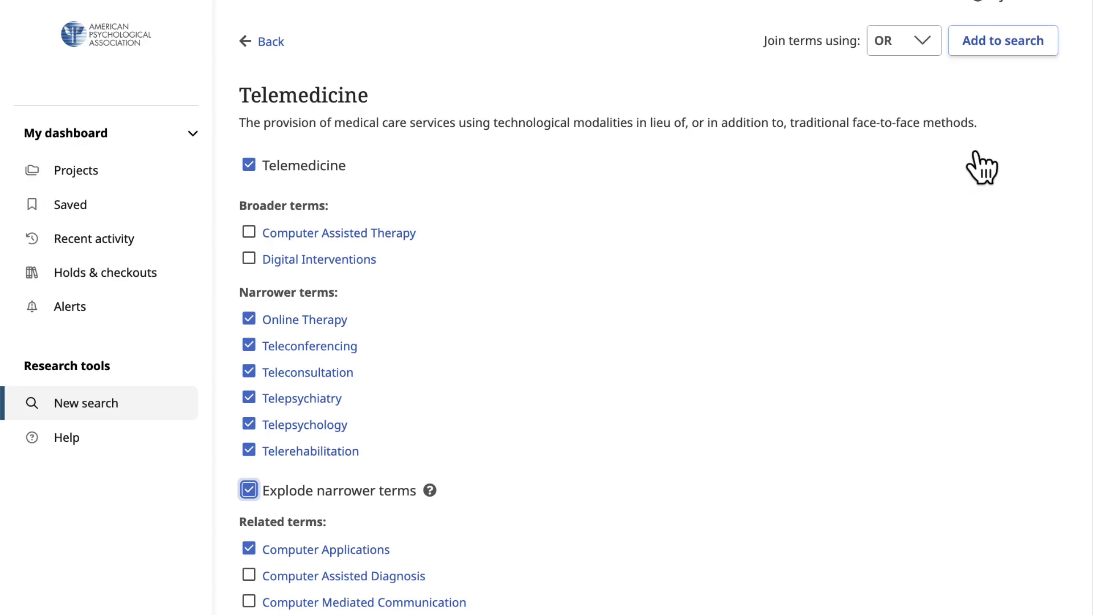
left_click(983, 44)
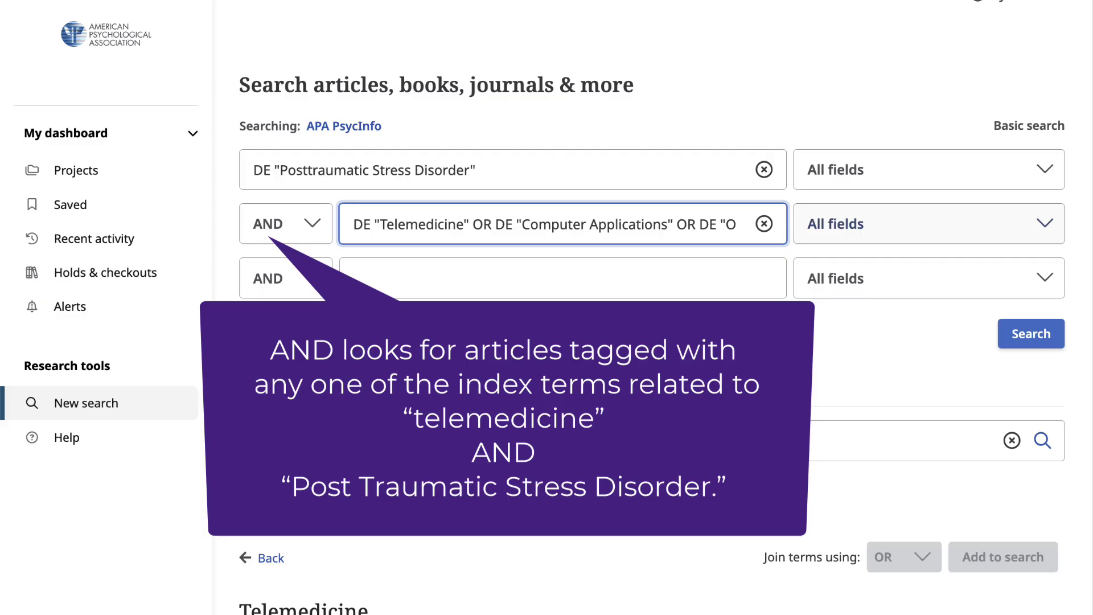
Run the combined PTSD and telemedicine search (363 results) and expand the first result's '+11 more' subjects.
left_click(1023, 337)
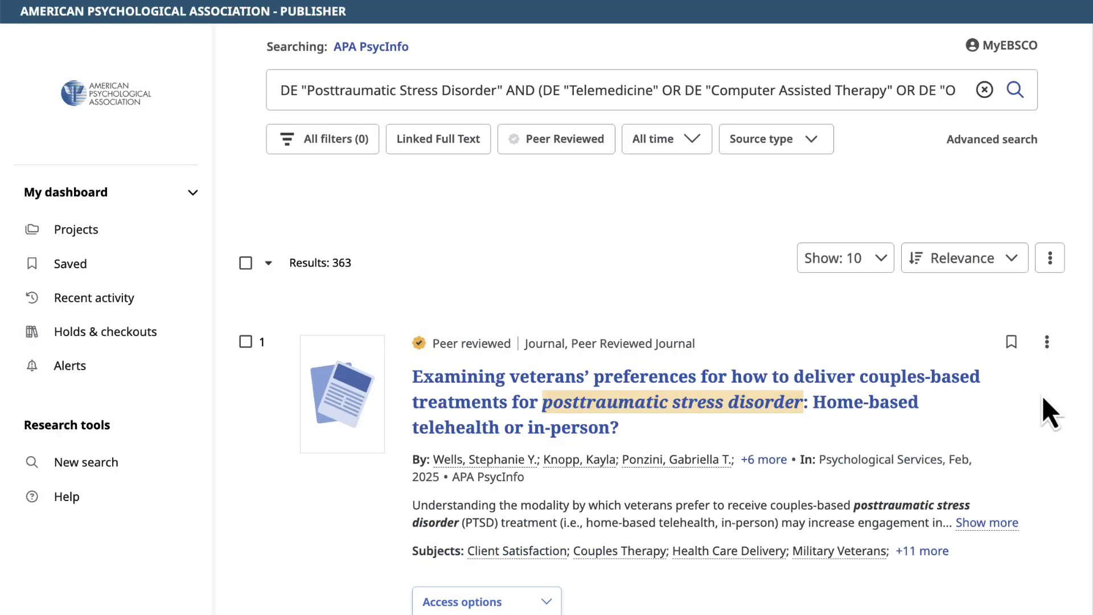
scroll(655, 508, "down", 3)
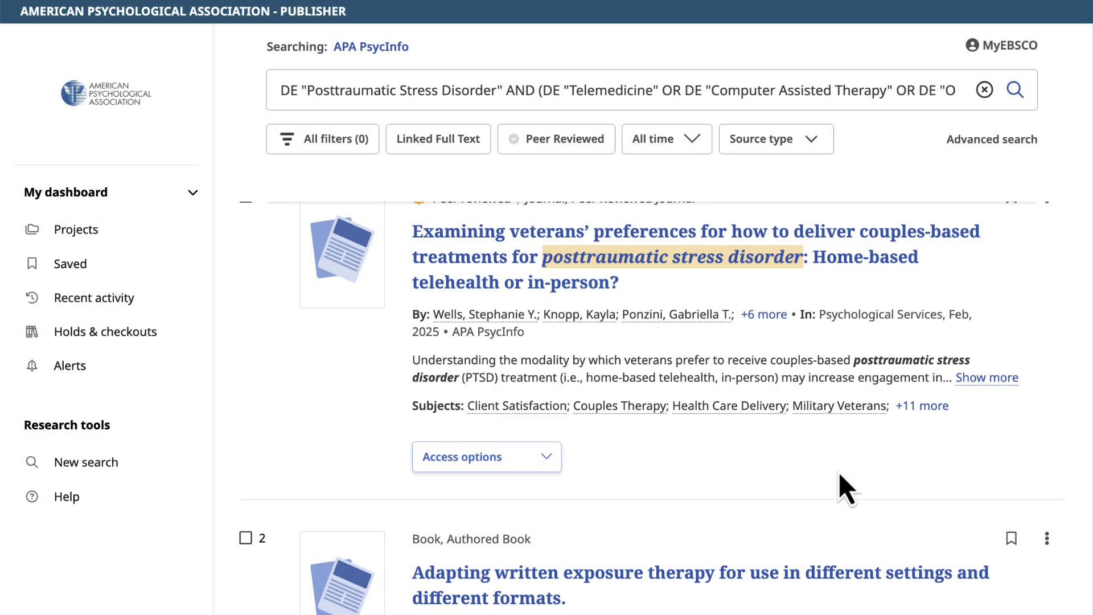
left_click(926, 406)
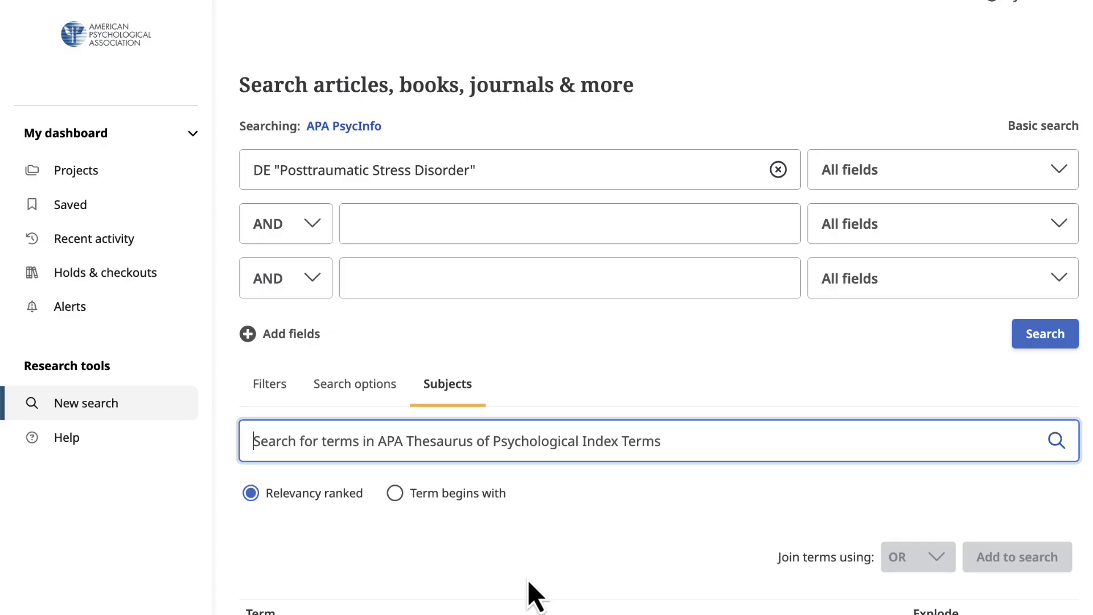
Look up 'telehealth', check Telemedicine with its narrower terms, and add them to the second row.
type("telehealth")
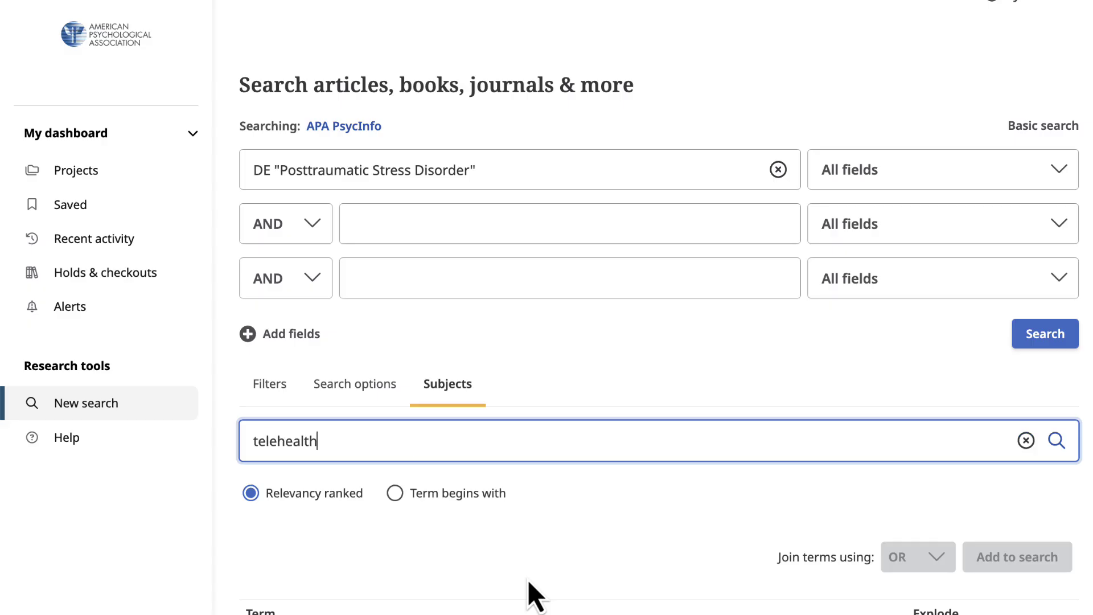
left_click(1056, 441)
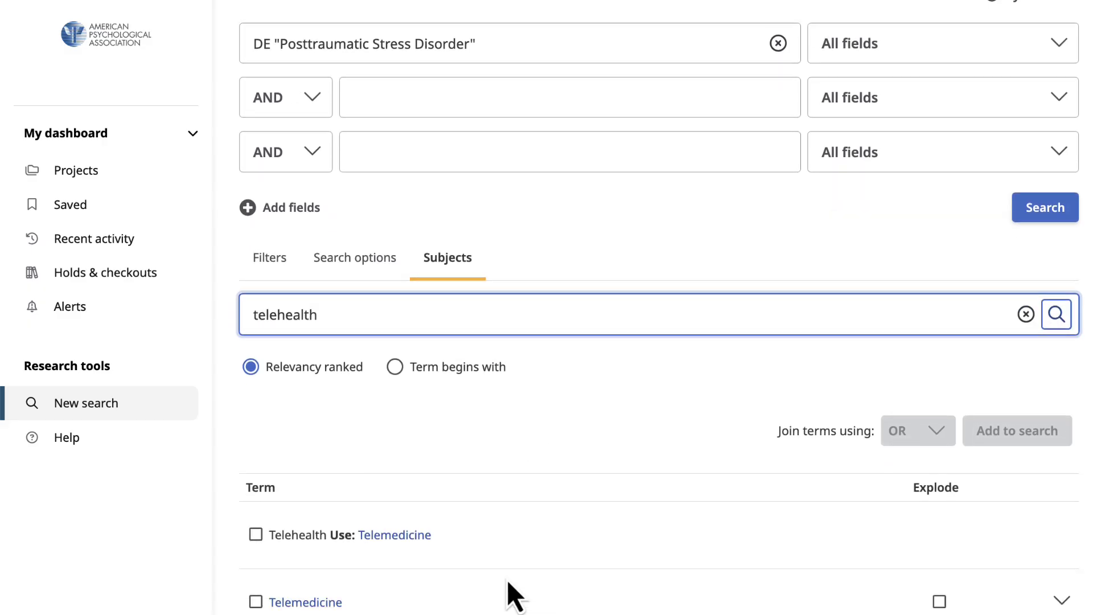
left_click(397, 541)
left_click(249, 591)
left_click(1017, 467)
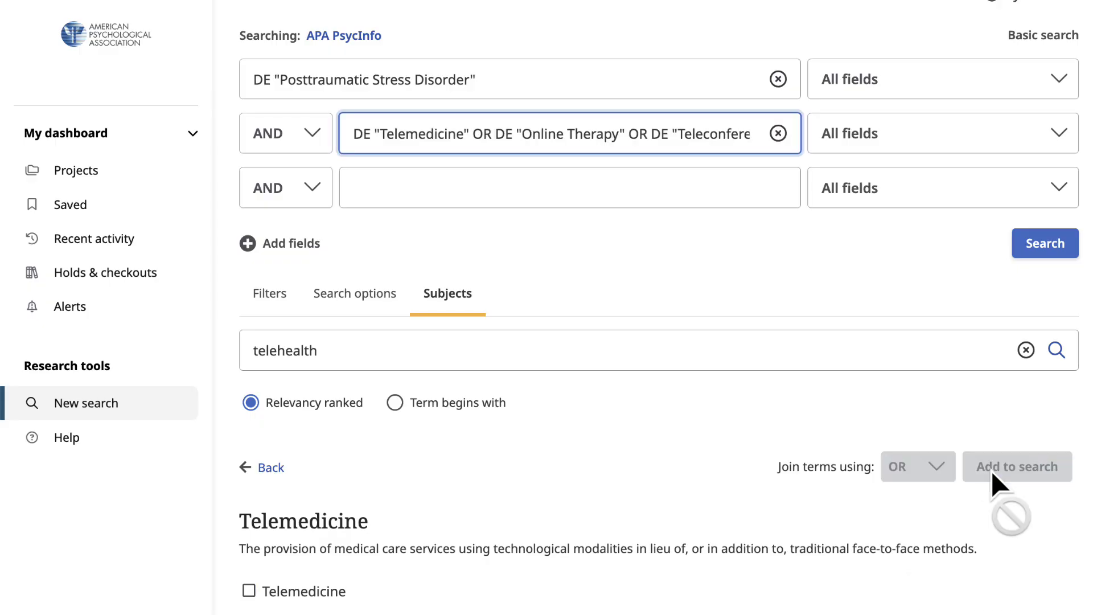